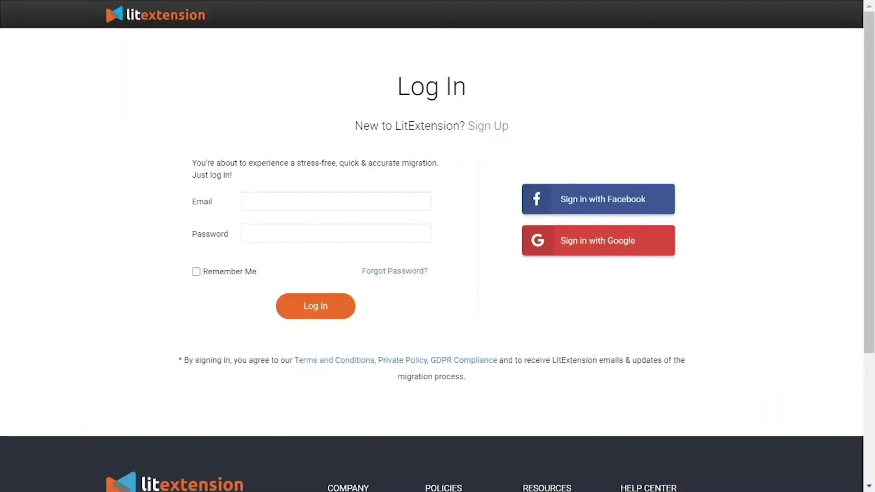
# - Sign in to LitExtension and start a new migration from My Migrations
pyautogui.write('toandn')
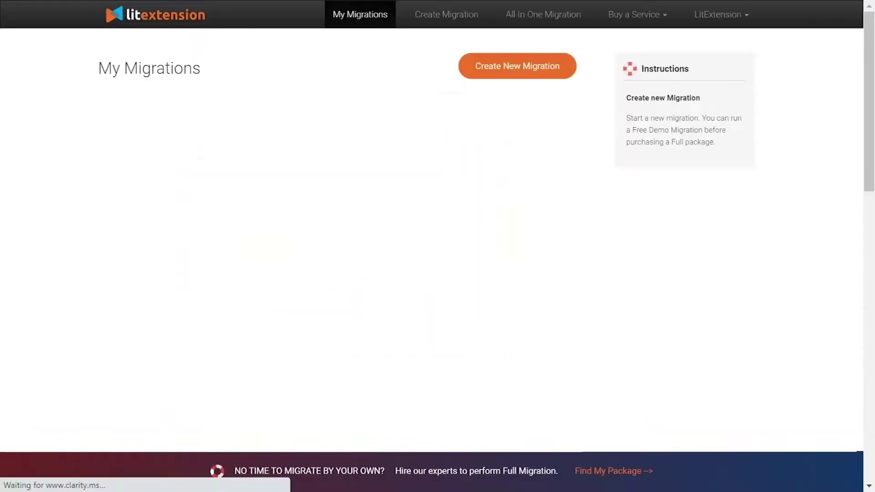
pyautogui.click(502, 74)
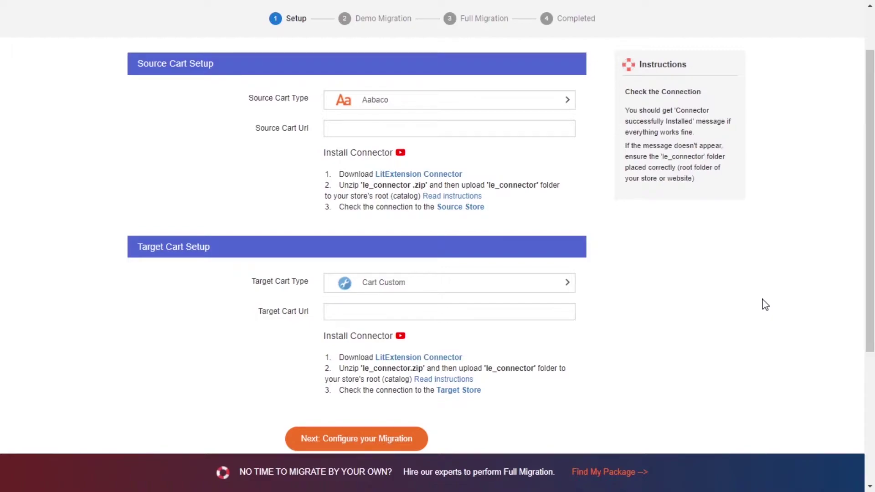
# - Search for and choose Shopify as the source cart type
pyautogui.click(517, 104)
pyautogui.write('sho')
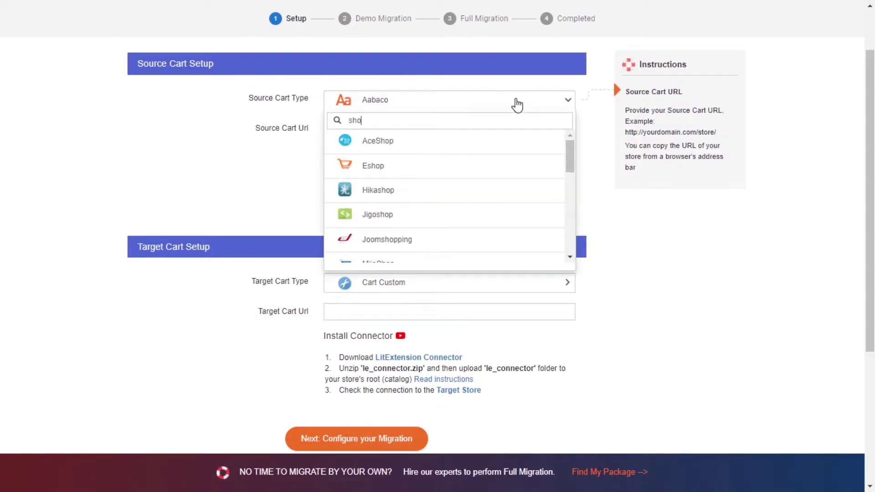
pyautogui.write('pi')
pyautogui.click(469, 145)
# - Paste the myshopify store URL as Source Cart Url and open the Shopify API video
pyautogui.click(430, 133)
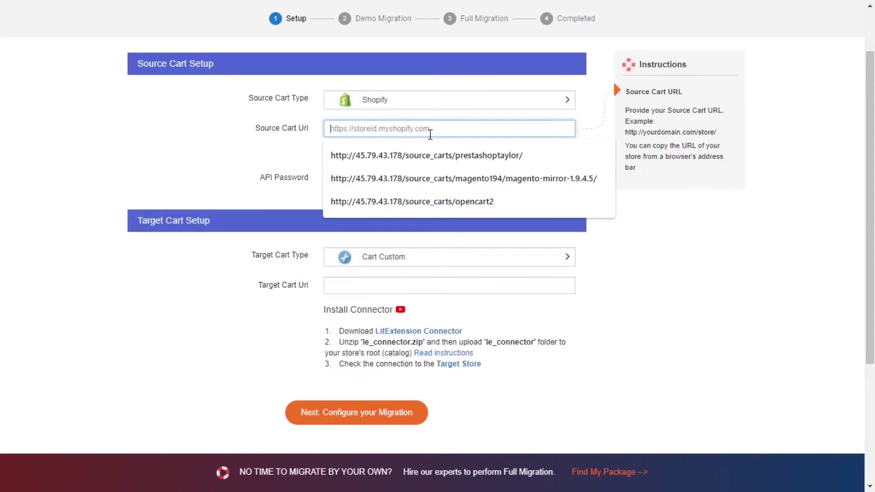
pyautogui.write('https://nalia-helen.myshopify.com/')
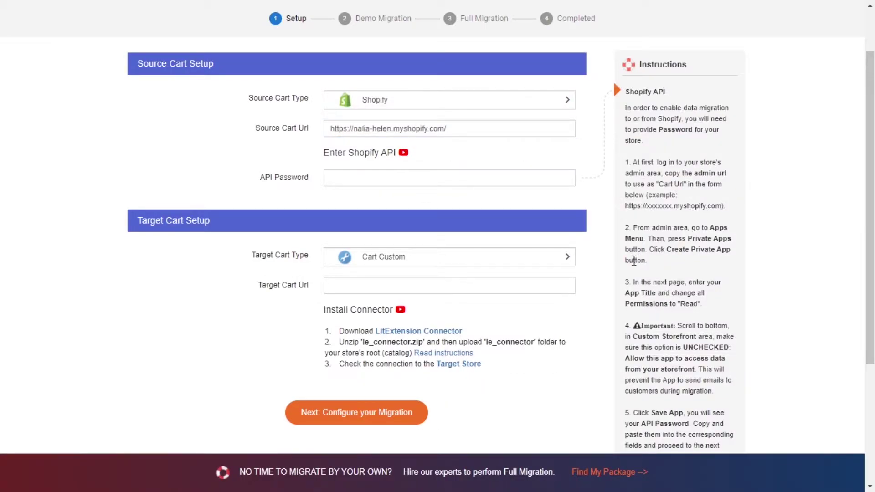
pyautogui.click(403, 153)
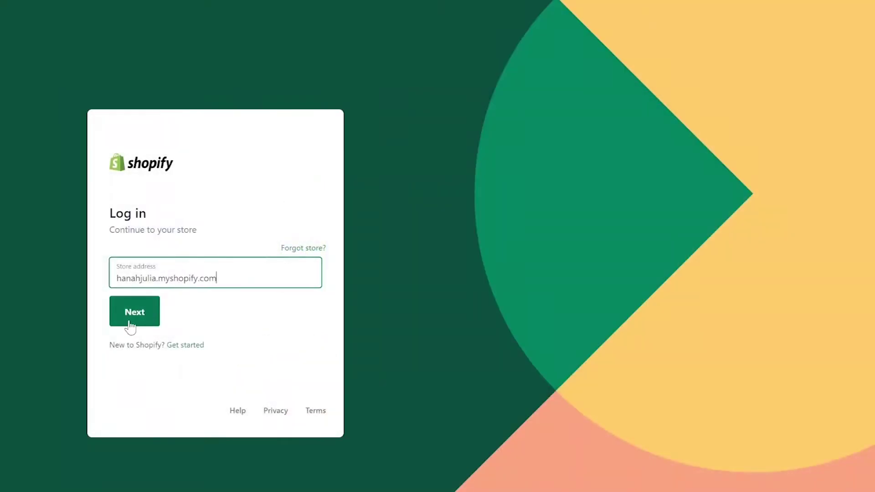
# - Log in to the Shopify store admin with the store e-mail and account password
pyautogui.click(130, 325)
pyautogui.click(126, 286)
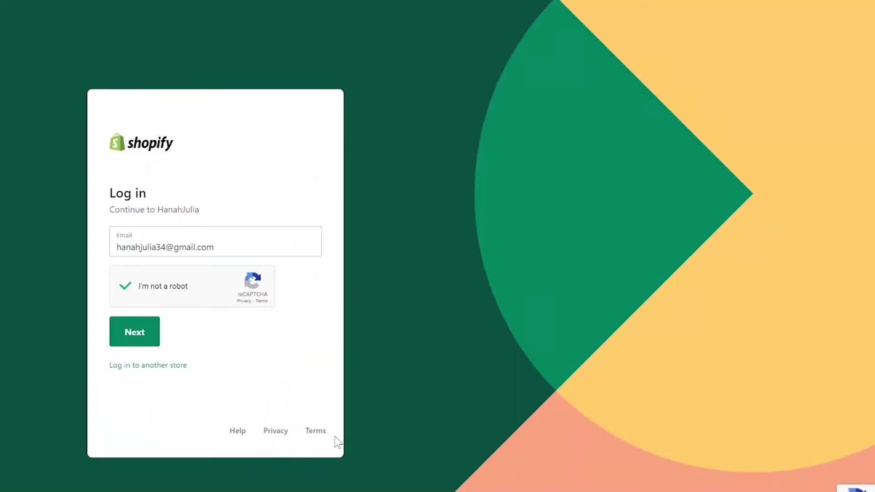
pyautogui.click(141, 337)
pyautogui.hotkey('ctrl', 'v')
pyautogui.click(146, 318)
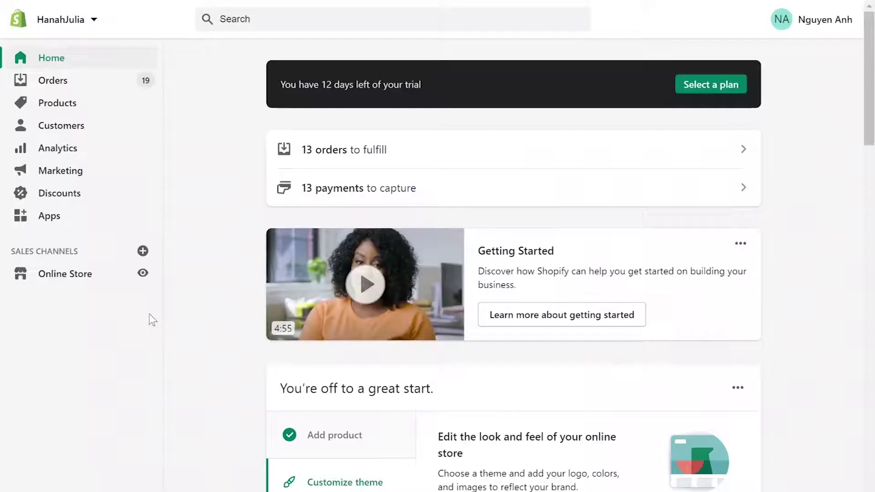
# - Start a new private app named LitExtension and enter the developer contact e-mail
pyautogui.click(50, 216)
pyautogui.scroll(-4, 500, 51)
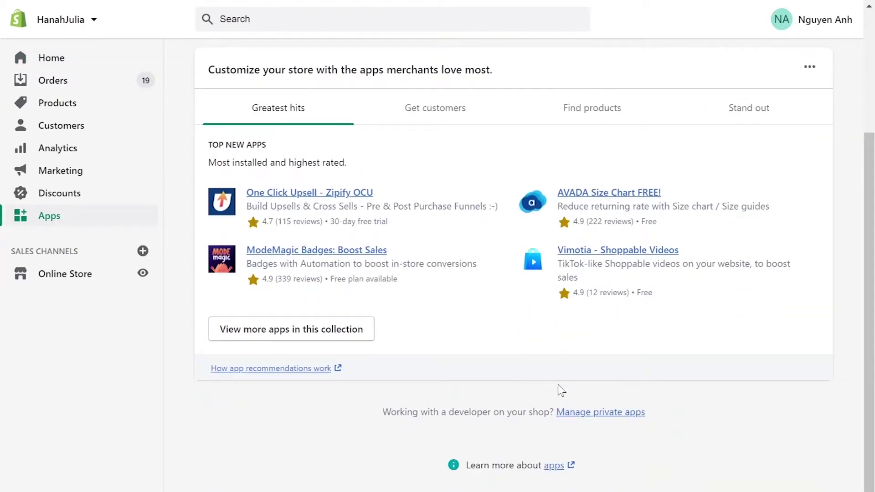
pyautogui.click(601, 412)
pyautogui.write('LitExtension')
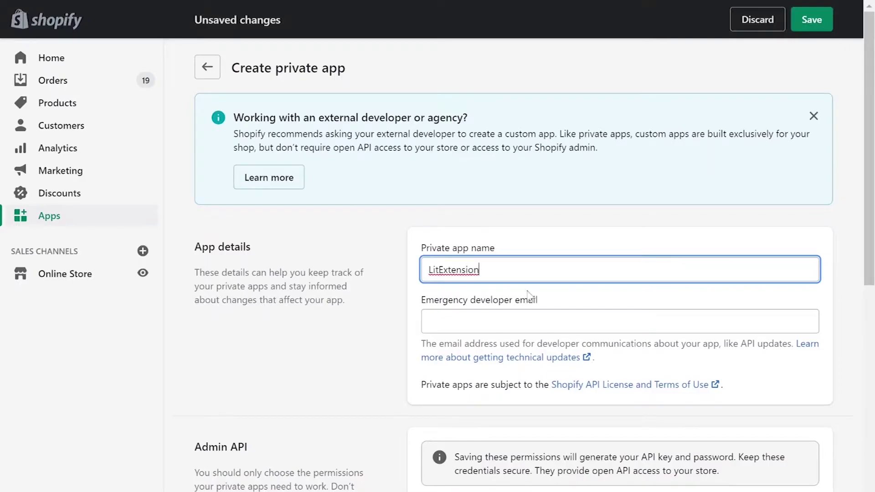
pyautogui.click(528, 319)
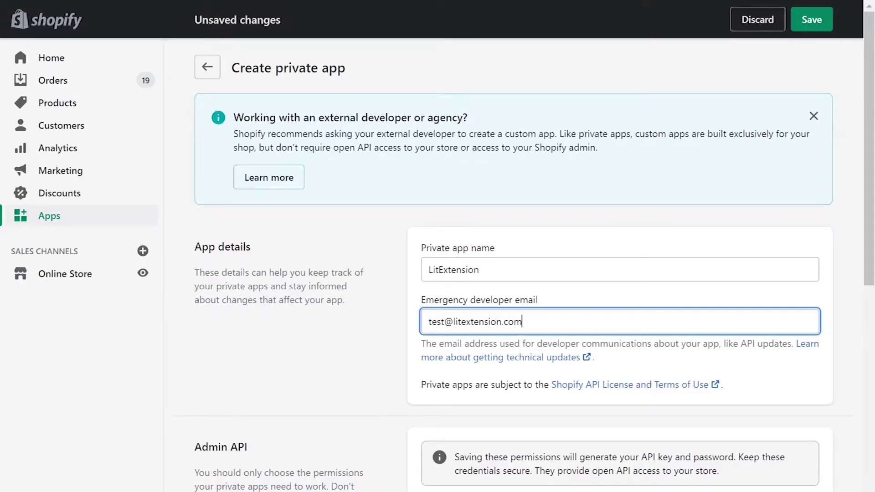
pyautogui.scroll(-5, 522, 328)
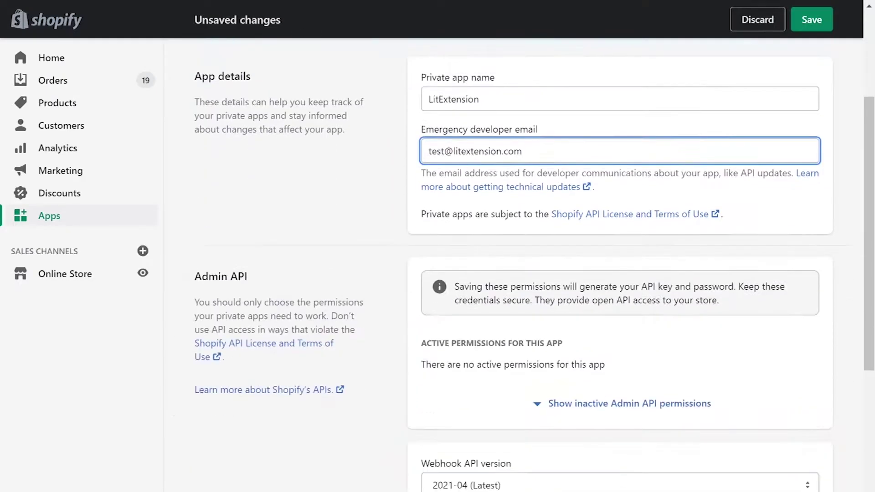
# - Show inactive Admin API permissions; give Analytics read and Customers through Legal policies read-write access
pyautogui.click(612, 368)
pyautogui.click(746, 389)
pyautogui.click(747, 422)
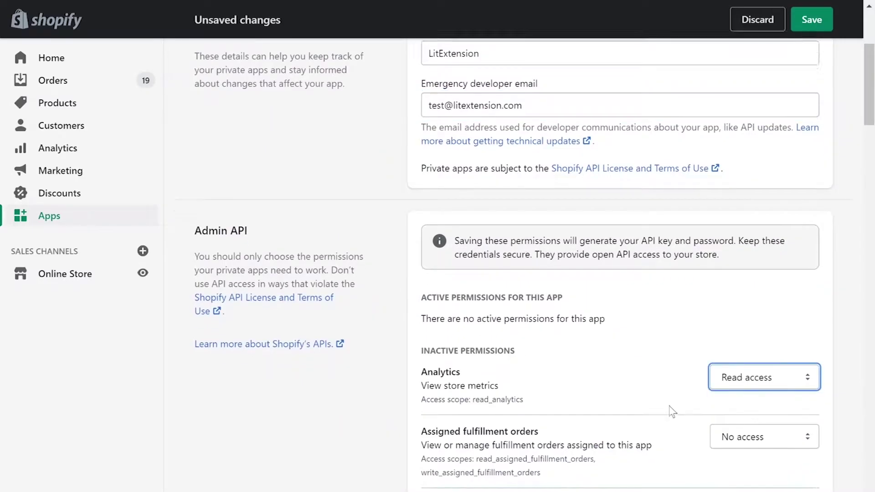
pyautogui.scroll(-5, 683, 319)
pyautogui.click(750, 171)
pyautogui.click(750, 218)
pyautogui.click(759, 246)
pyautogui.click(760, 293)
pyautogui.click(747, 375)
pyautogui.scroll(-1, 662, 325)
pyautogui.moveTo(764, 90); pyautogui.dragTo(751, 137)
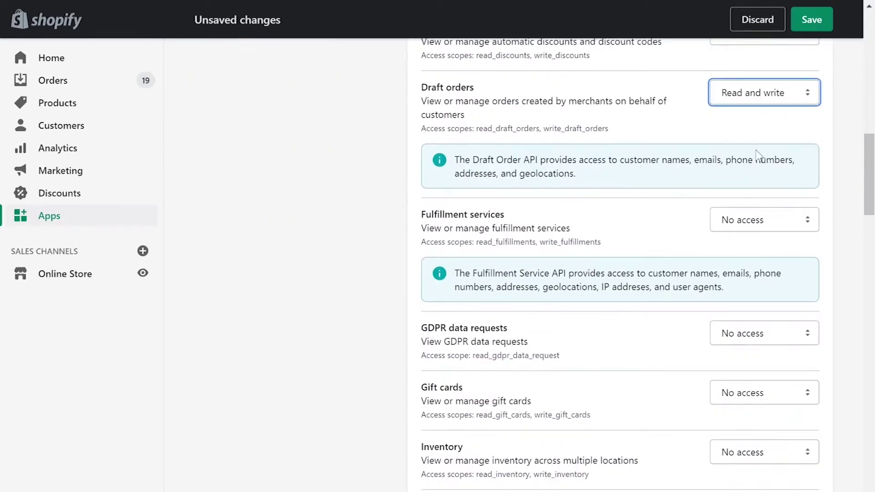
pyautogui.moveTo(764, 219); pyautogui.dragTo(752, 266)
pyautogui.click(764, 330)
pyautogui.click(751, 363)
pyautogui.moveTo(764, 391); pyautogui.dragTo(752, 438)
pyautogui.scroll(-7, 762, 131)
pyautogui.moveTo(764, 110); pyautogui.dragTo(751, 156)
pyautogui.click(764, 169)
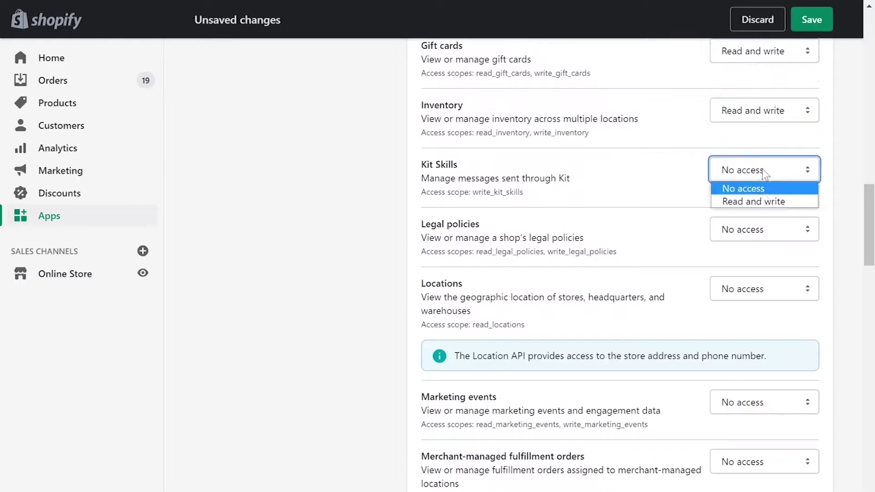
pyautogui.click(752, 201)
pyautogui.moveTo(764, 229); pyautogui.dragTo(751, 321)
# - Give Online Store pages, Orders, Order editing, Price rules, Products, Reports and Script tags read-write access
pyautogui.scroll(-6, 766, 323)
pyautogui.moveTo(764, 129); pyautogui.dragTo(752, 233)
pyautogui.click(764, 275)
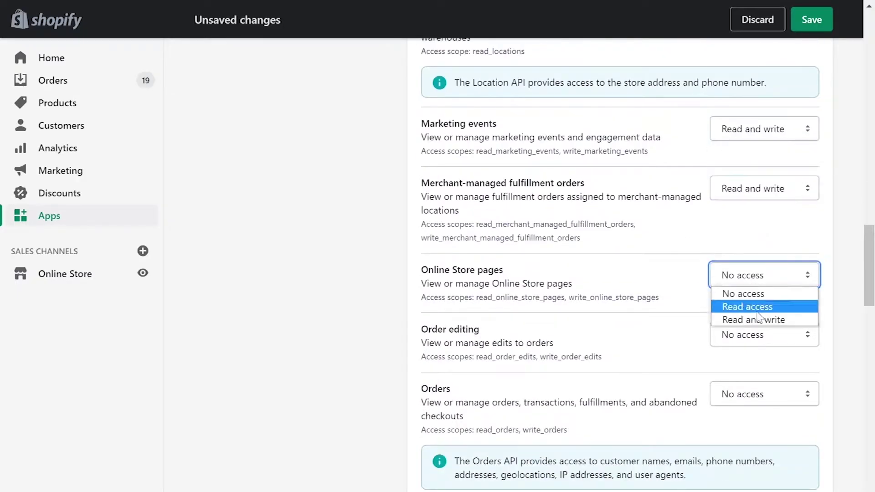
pyautogui.click(751, 318)
pyautogui.moveTo(764, 334); pyautogui.dragTo(752, 380)
pyautogui.click(764, 394)
pyautogui.click(752, 439)
pyautogui.scroll(-7, 758, 443)
pyautogui.click(764, 110)
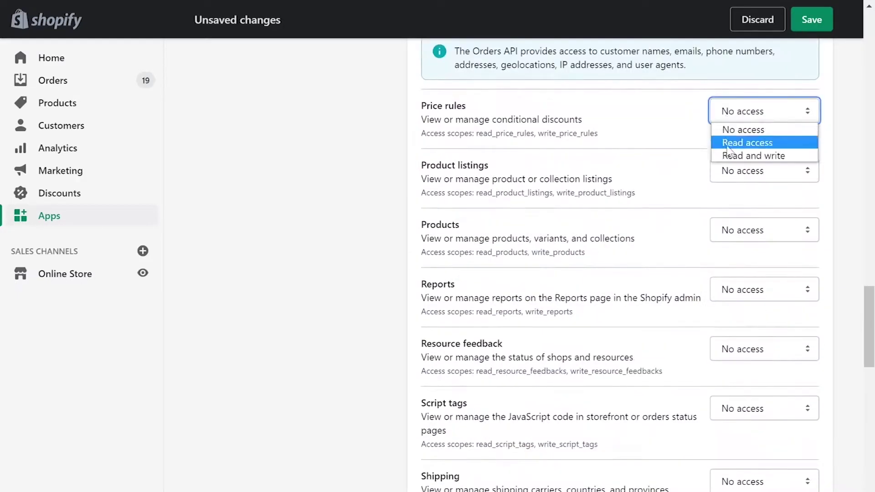
pyautogui.click(752, 155)
pyautogui.moveTo(764, 171); pyautogui.dragTo(752, 215)
pyautogui.click(764, 230)
pyautogui.click(752, 274)
pyautogui.moveTo(764, 289); pyautogui.dragTo(752, 393)
pyautogui.click(767, 416)
pyautogui.click(752, 453)
pyautogui.scroll(-7, 770, 319)
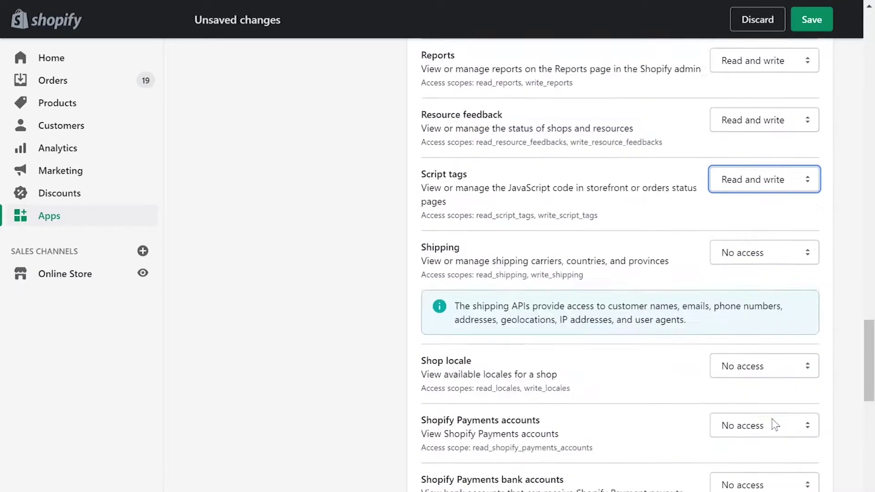
# - Give Shipping, Store content, Themes and Translations read-write, and Shopify Payments areas read access
pyautogui.click(764, 140)
pyautogui.click(752, 184)
pyautogui.moveTo(764, 253); pyautogui.dragTo(752, 298)
pyautogui.click(764, 313)
pyautogui.click(747, 344)
pyautogui.moveTo(764, 372); pyautogui.dragTo(747, 403)
pyautogui.click(775, 437)
pyautogui.click(751, 464)
pyautogui.scroll(-9, 770, 456)
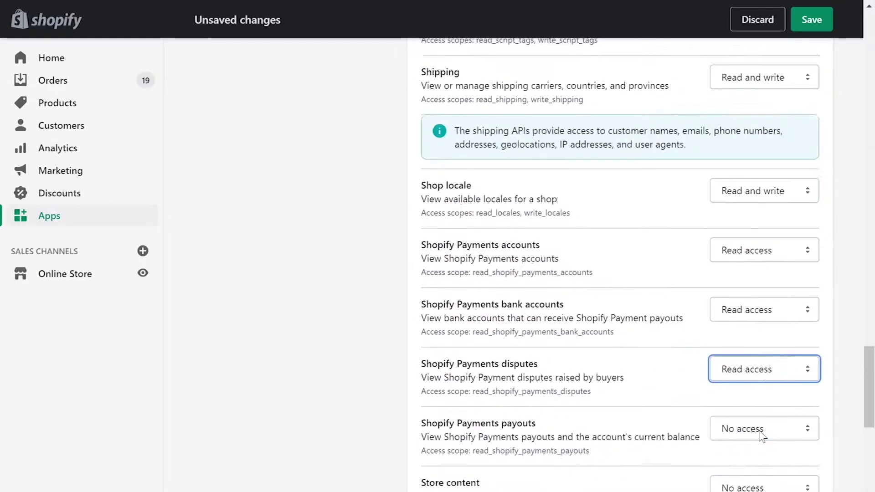
pyautogui.click(764, 78)
pyautogui.click(752, 111)
pyautogui.click(764, 140)
pyautogui.click(754, 185)
pyautogui.moveTo(764, 253); pyautogui.dragTo(752, 299)
pyautogui.click(764, 313)
pyautogui.click(752, 357)
pyautogui.click(764, 400)
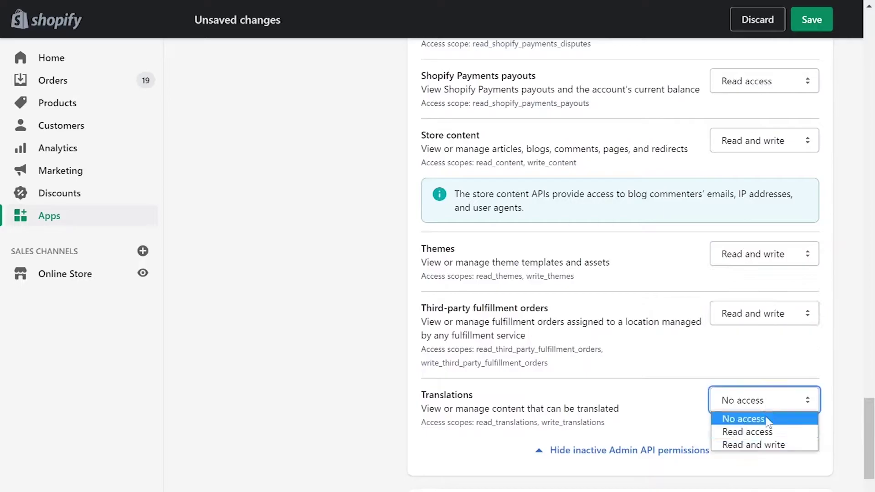
pyautogui.click(752, 444)
pyautogui.scroll(-6, 410, 388)
pyautogui.scroll(-2, 410, 390)
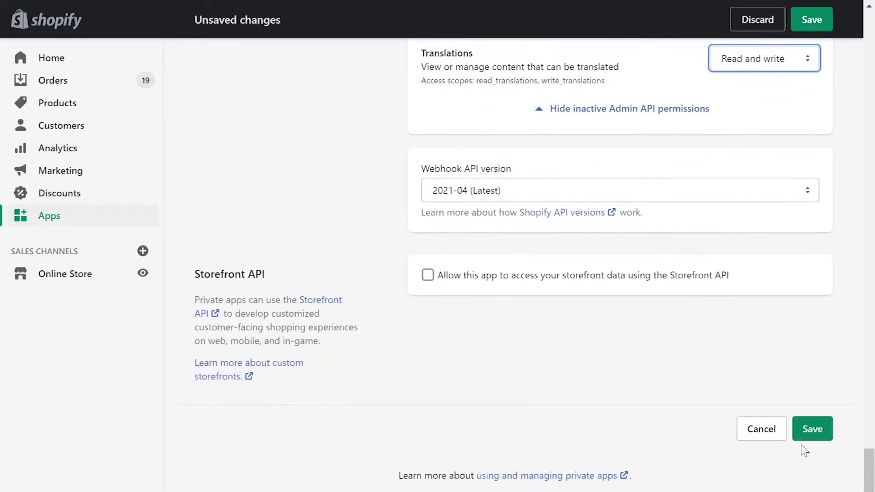
# - Save and create the private app, then reveal and copy its API password
pyautogui.click(802, 431)
pyautogui.click(611, 375)
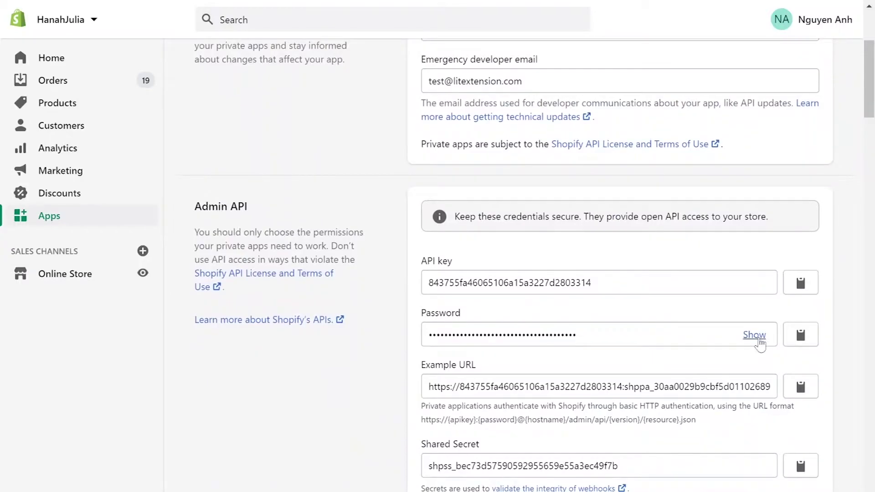
pyautogui.click(754, 335)
pyautogui.click(801, 336)
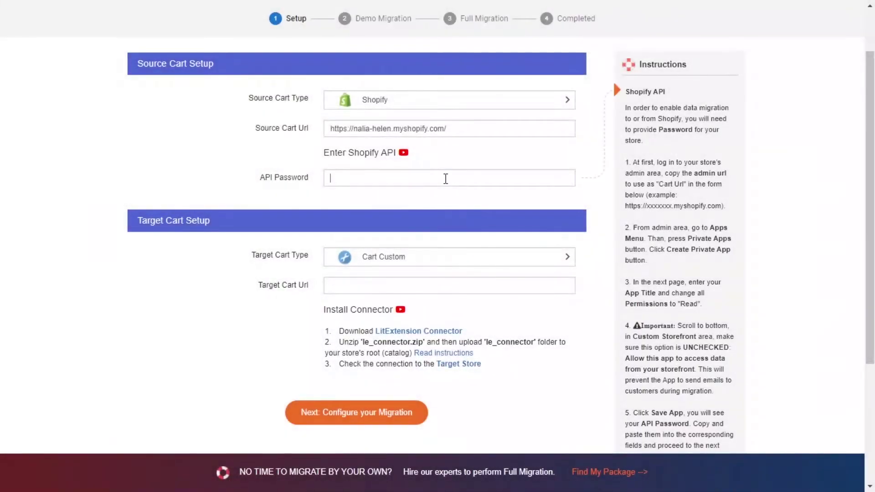
# - Paste the Shopify API password into the API Password field
pyautogui.click(445, 177)
pyautogui.hotkey('ctrl', 'v')
pyautogui.click(637, 238)
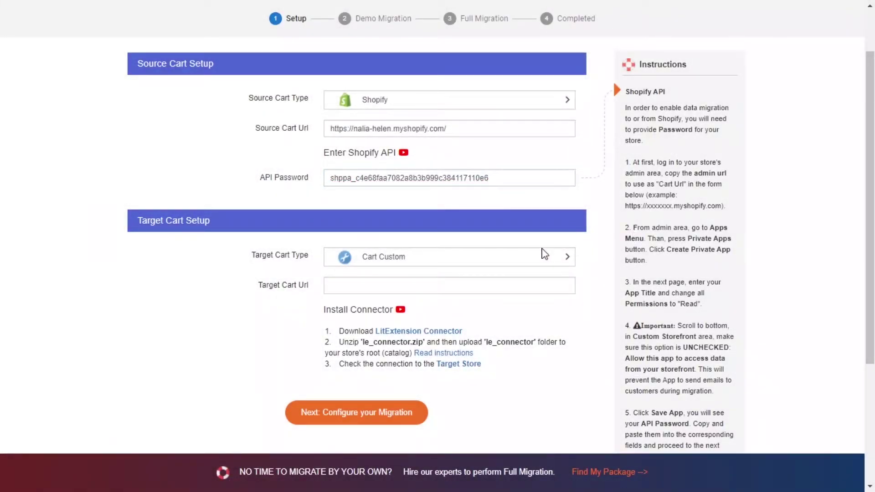
# - Set BigCommerce as the target cart with its saved store URL and play the BigCommerce API video
pyautogui.moveTo(438, 265)
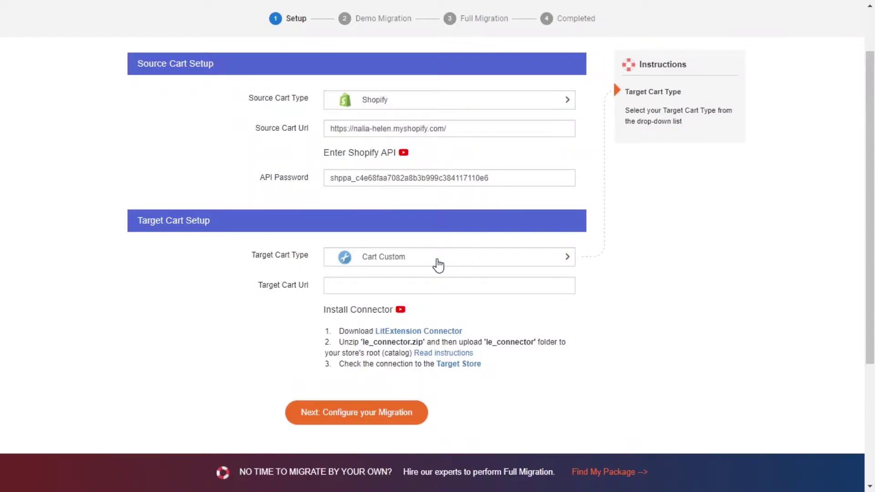
pyautogui.click(438, 265)
pyautogui.click(422, 301)
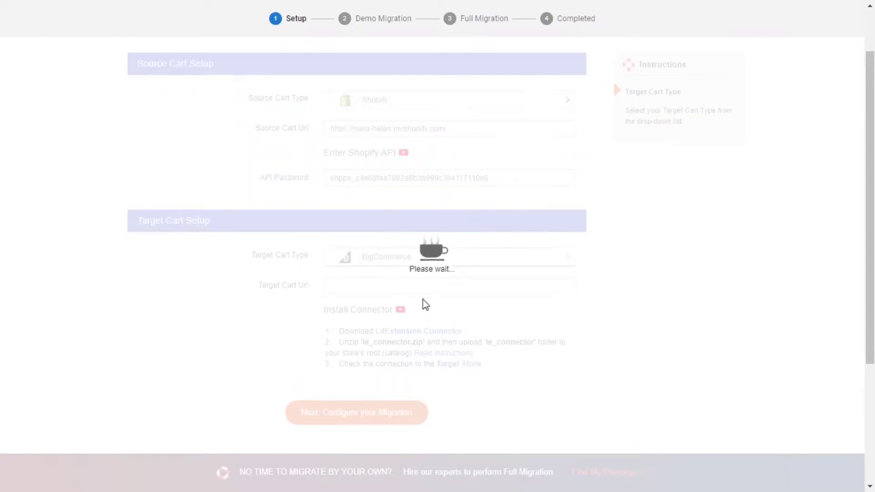
pyautogui.click(418, 284)
pyautogui.press('Down')
pyautogui.press('Down')
pyautogui.press('Down')
pyautogui.press('Return')
pyautogui.click(691, 328)
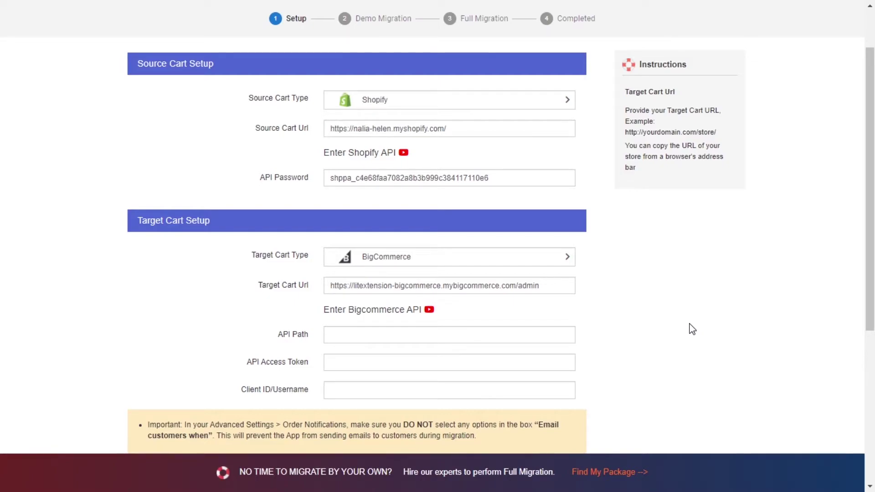
pyautogui.click(430, 310)
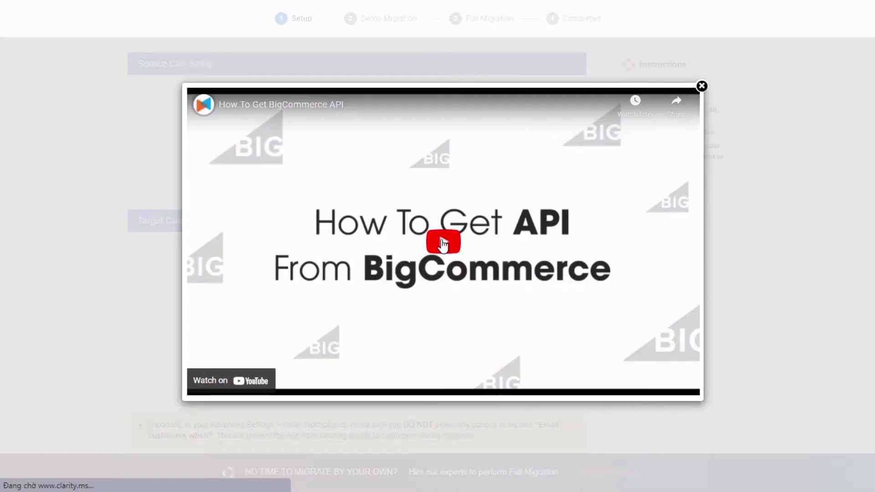
pyautogui.click(443, 245)
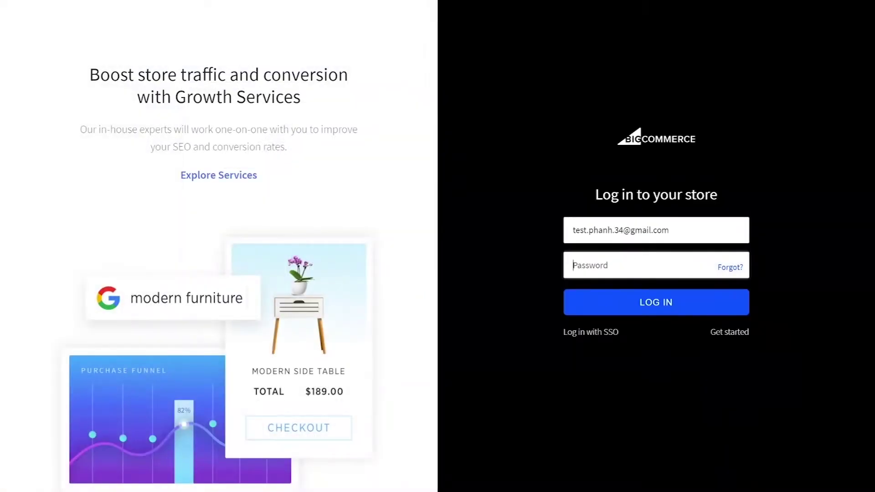
# - Log in to BigCommerce and start a V2/V3 API account named LitExtension API
pyautogui.hotkey('ctrl', 'v')
pyautogui.click(624, 303)
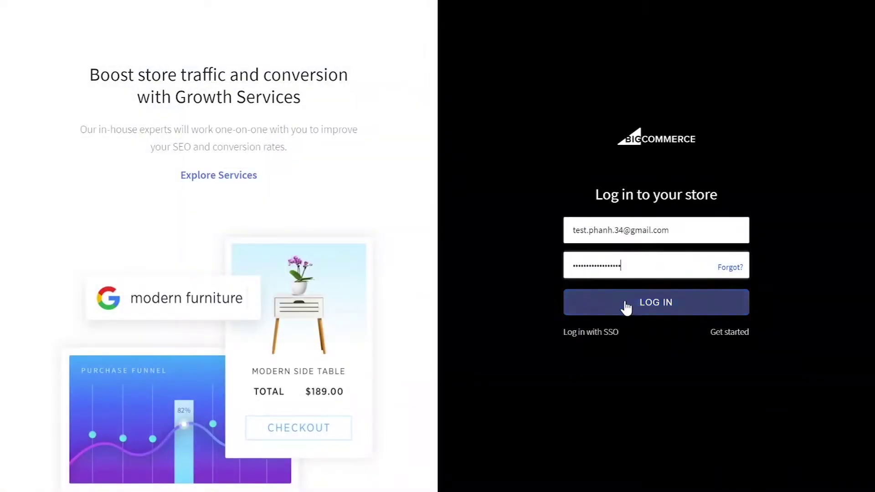
pyautogui.click(85, 355)
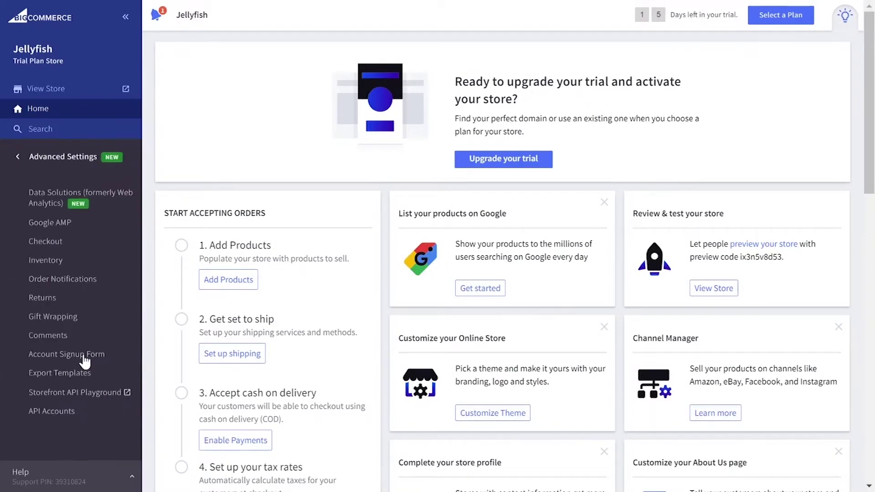
pyautogui.click(69, 411)
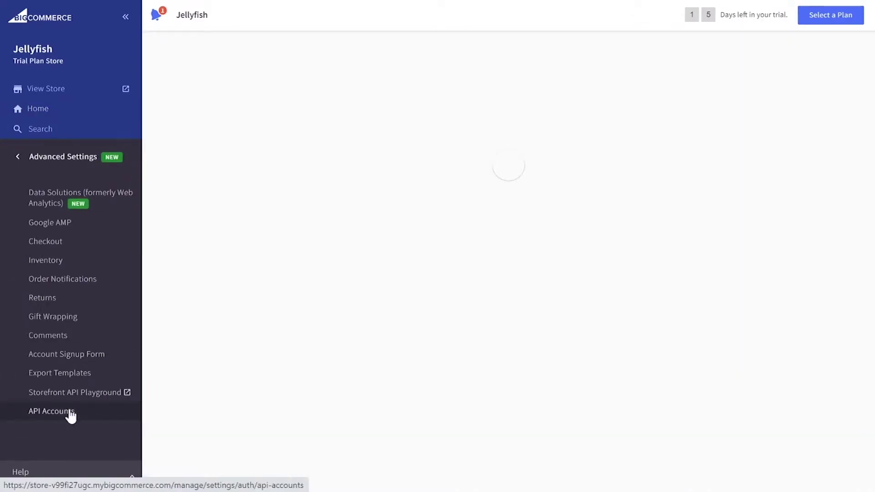
pyautogui.click(234, 101)
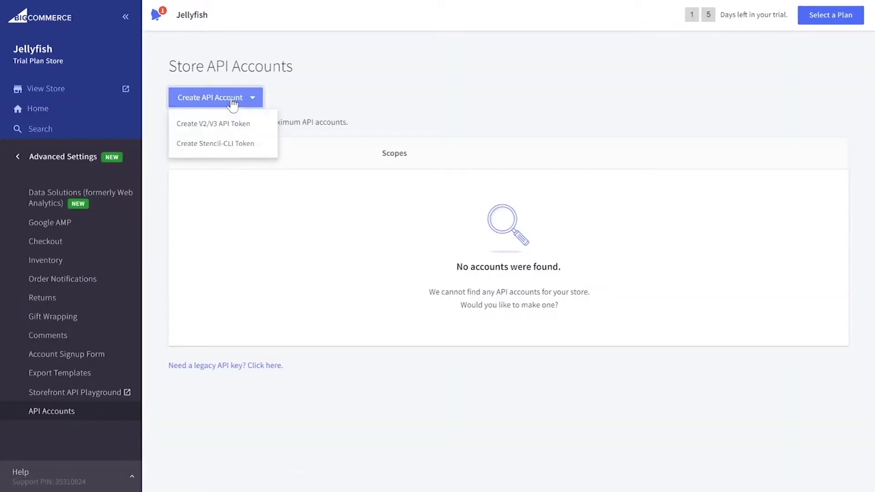
pyautogui.click(230, 122)
pyautogui.write('LitExtension API')
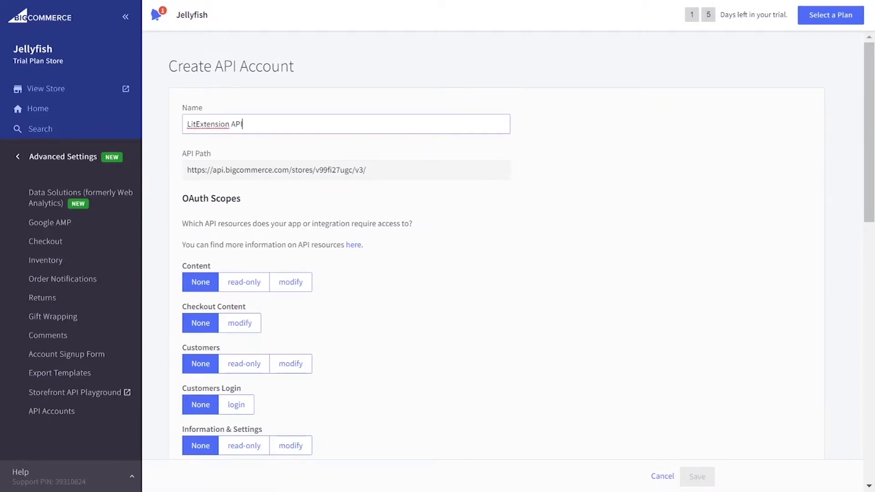
# - Give Content, Checkout Content, Customers, Information & Settings, Marketing and Orders modify access, plus Customers Login
pyautogui.click(291, 282)
pyautogui.click(239, 322)
pyautogui.click(290, 364)
pyautogui.scroll(-7, 242, 336)
pyautogui.click(236, 336)
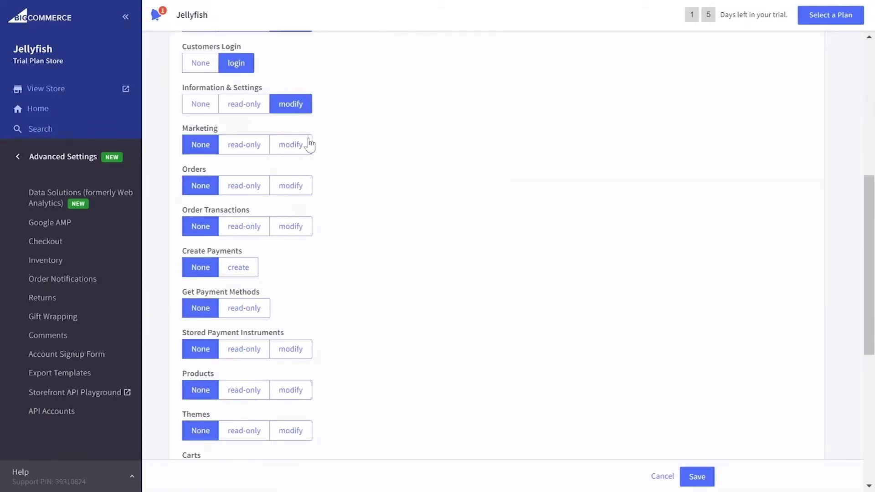
pyautogui.click(291, 144)
pyautogui.click(290, 186)
pyautogui.click(291, 227)
# - Set Order Transactions, Stored Payment Instruments, Products and Channel scopes to modify; Get Payment Methods read-only, allow Create Payments
pyautogui.click(238, 267)
pyautogui.click(244, 308)
pyautogui.click(290, 349)
pyautogui.click(290, 390)
pyautogui.click(290, 430)
pyautogui.scroll(-7, 290, 428)
pyautogui.click(291, 150)
pyautogui.click(290, 191)
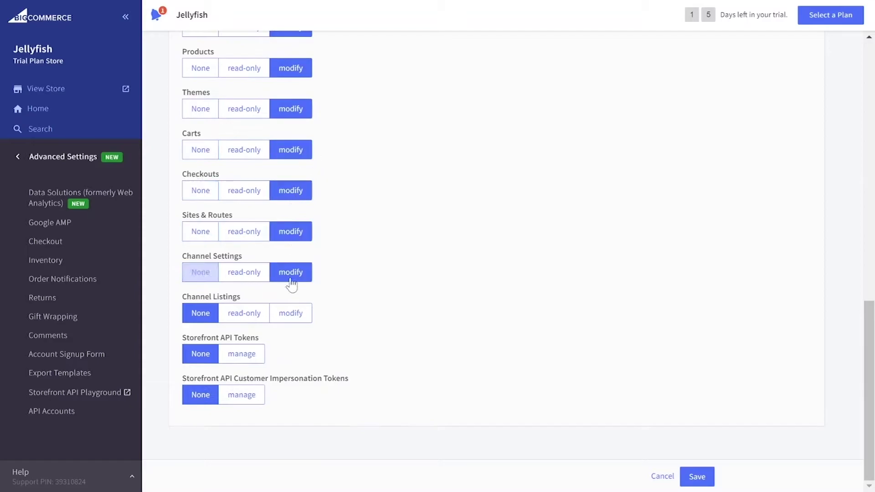
# - Save the API account, copy the generated access token and close the credentials window
pyautogui.click(698, 476)
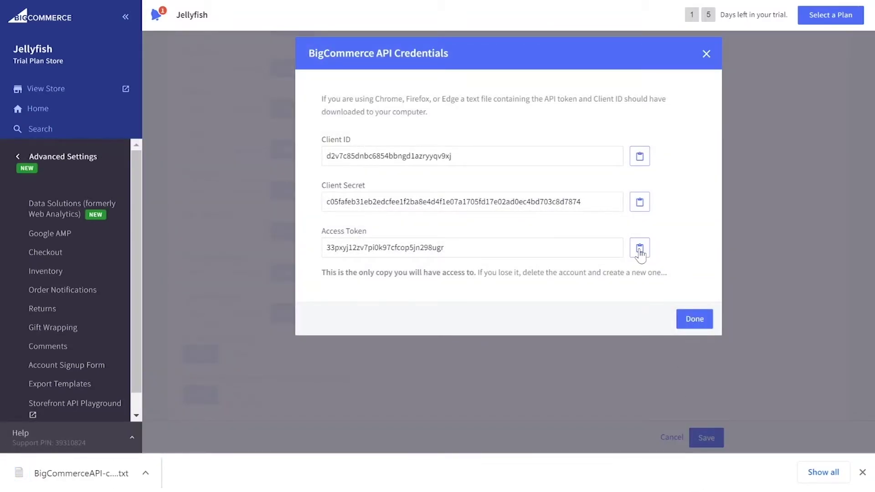
pyautogui.click(639, 250)
pyautogui.click(696, 322)
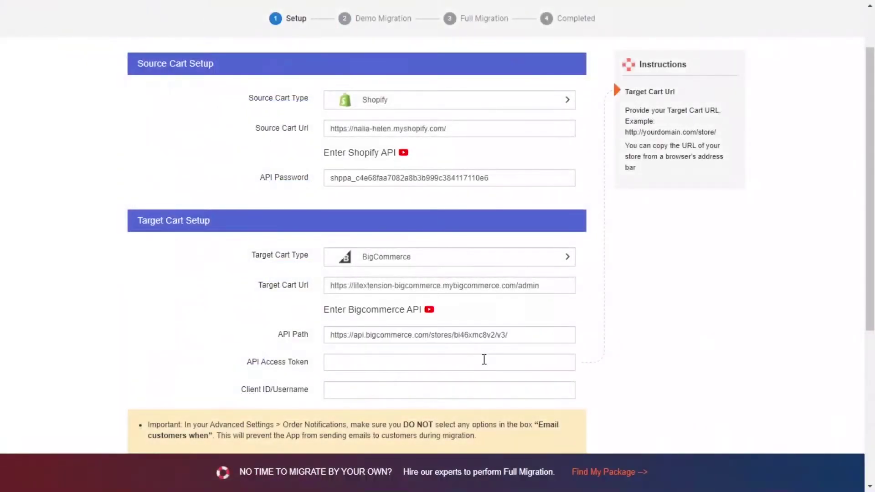
# - Paste the BigCommerce access token and client ID into Target Cart Setup and go to Configure your Migration
pyautogui.click(482, 360)
pyautogui.hotkey('ctrl', 'v')
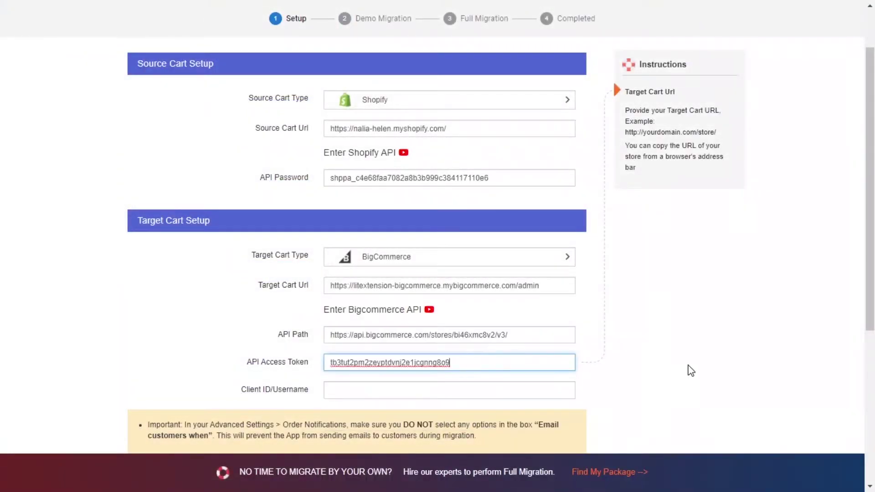
pyautogui.press('Tab')
pyautogui.hotkey('ctrl', 'v')
pyautogui.click(684, 350)
pyautogui.scroll(-3, 433, 392)
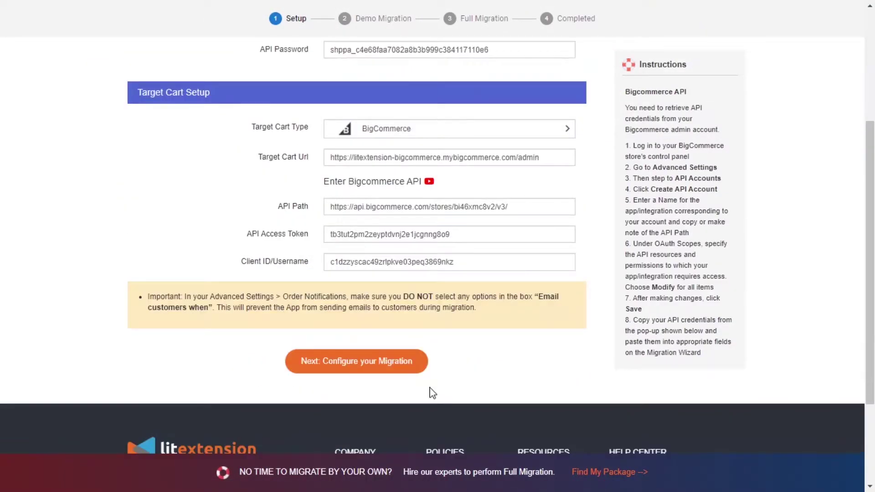
pyautogui.click(356, 372)
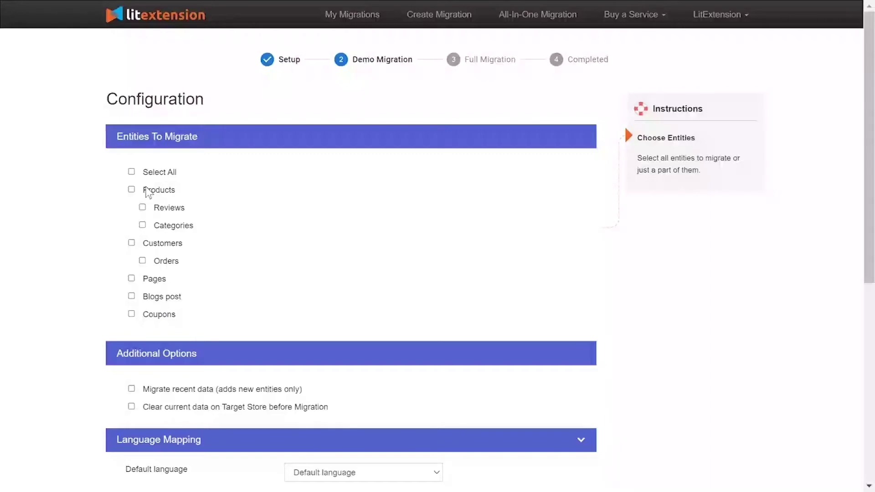
# - Include Products with Reviews and Categories, and Customers with Orders, in the migration
pyautogui.click(148, 191)
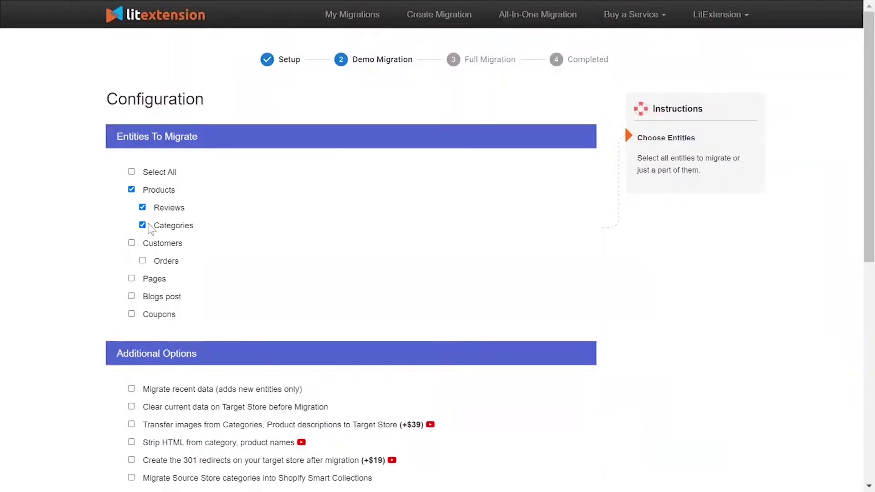
pyautogui.click(150, 245)
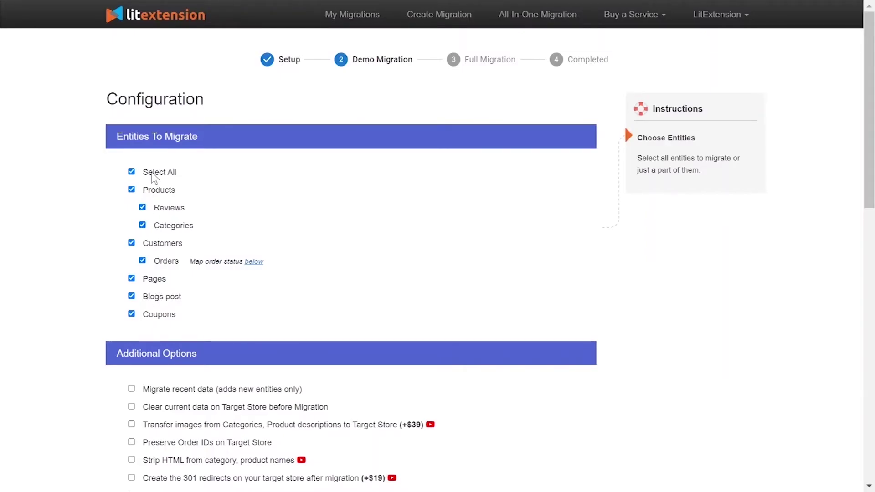
pyautogui.scroll(-5, 109, 191)
# - View and close the 301 redirects tutorial, then open the Strip HTML tutorial video
pyautogui.moveTo(204, 192)
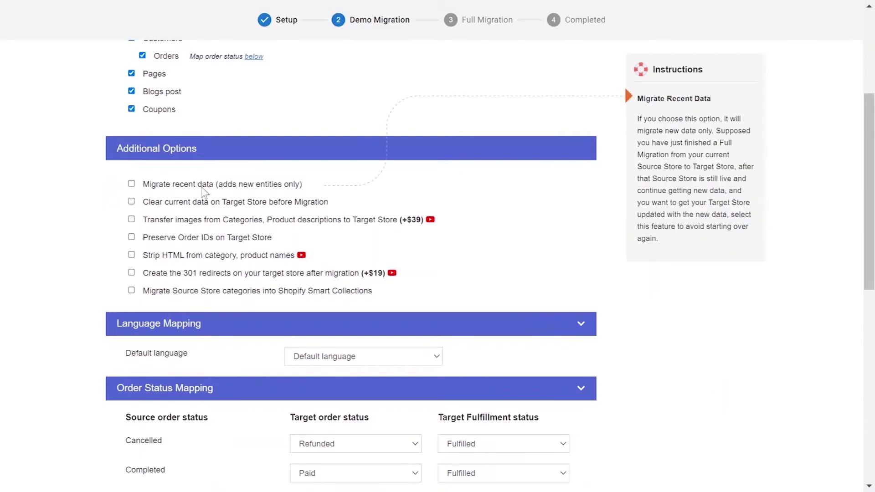
pyautogui.moveTo(201, 224)
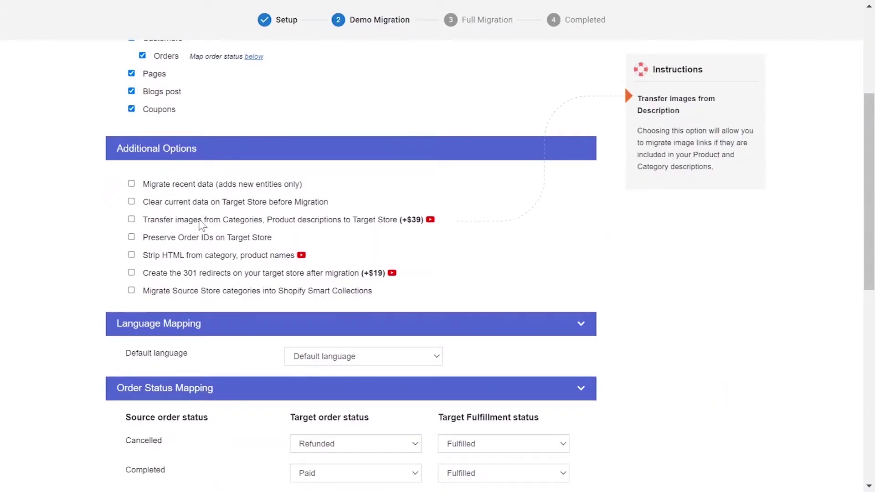
pyautogui.moveTo(202, 240)
pyautogui.moveTo(204, 258)
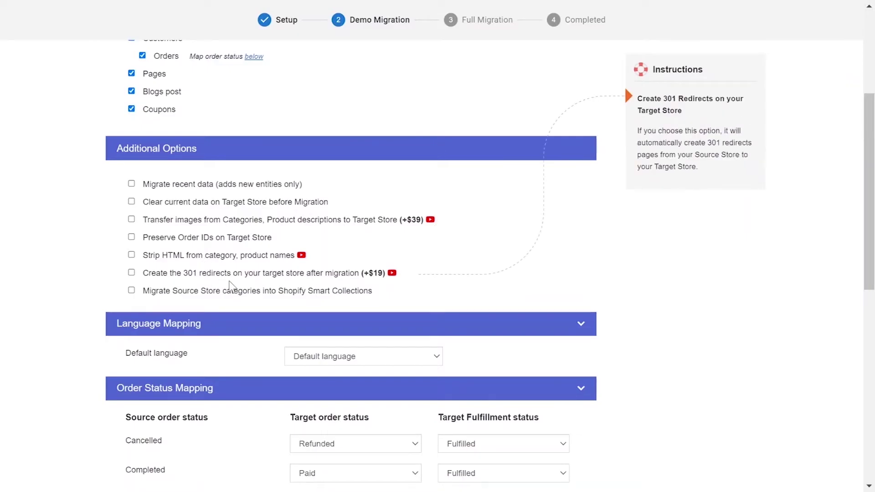
pyautogui.click(392, 273)
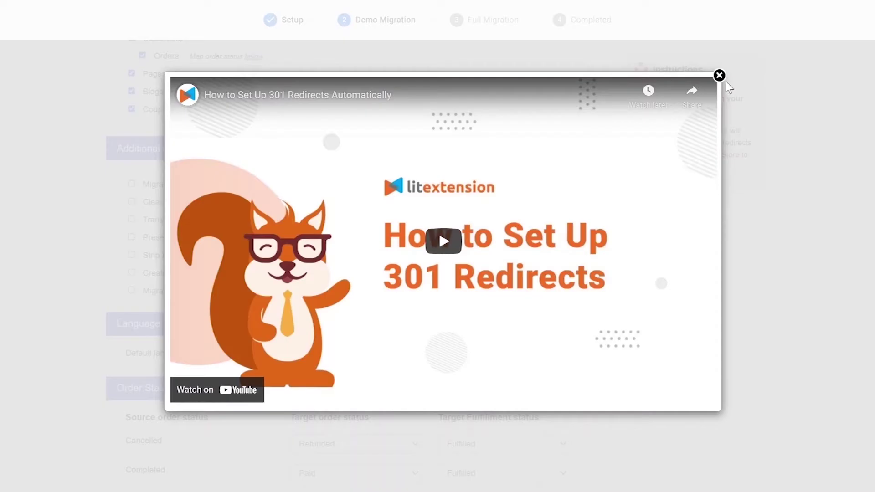
pyautogui.click(719, 76)
pyautogui.click(301, 255)
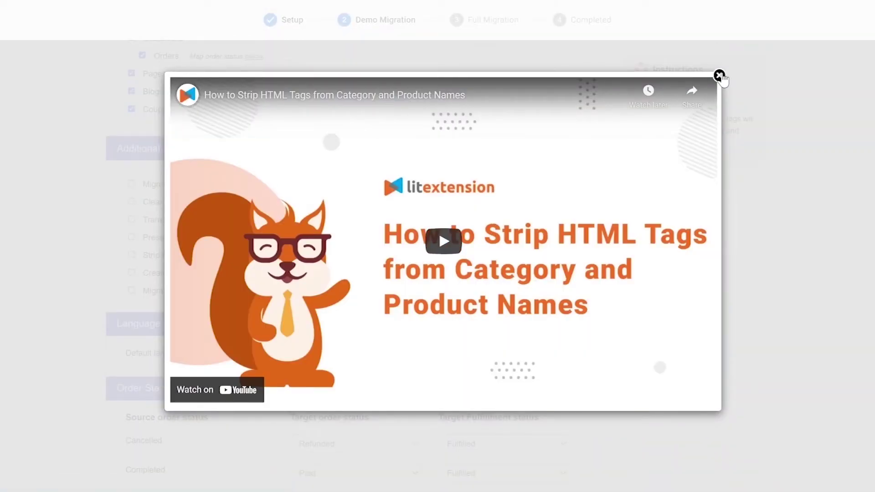
# - Map Cancelled orders to Refunded with Unfulfilled fulfillment, keeping Completed as Paid and Fulfilled
pyautogui.click(718, 75)
pyautogui.click(401, 238)
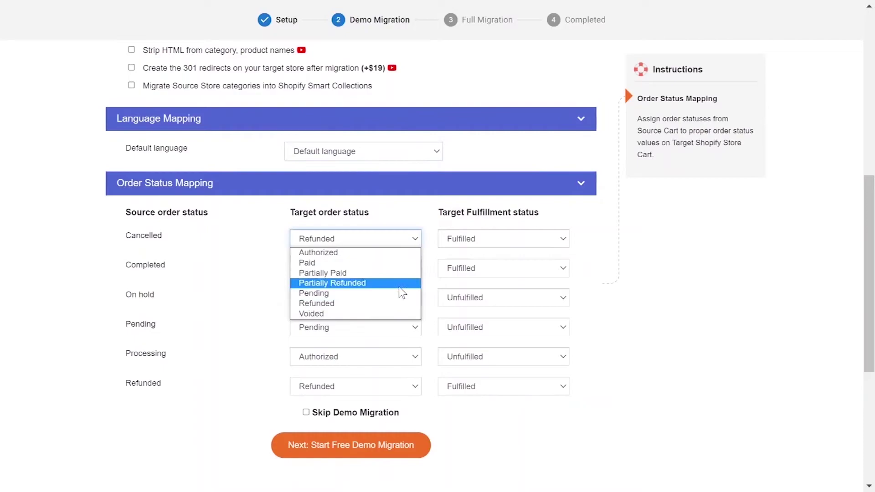
pyautogui.click(401, 303)
pyautogui.click(486, 240)
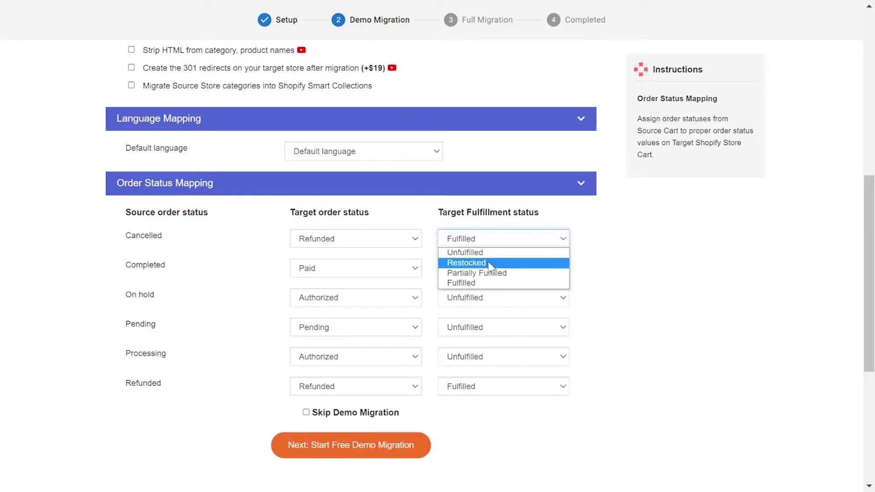
pyautogui.click(474, 252)
pyautogui.click(397, 269)
pyautogui.click(491, 272)
pyautogui.click(461, 313)
pyautogui.click(401, 298)
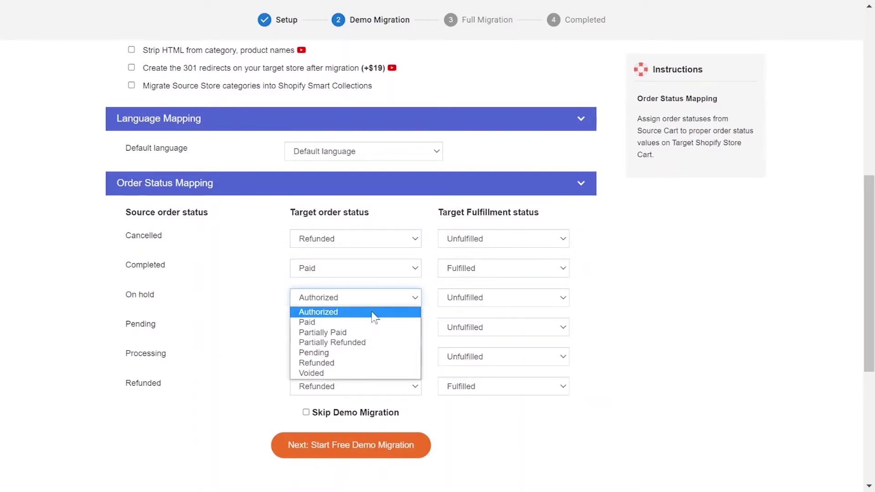
# - Map On hold orders to Pending and Unfulfilled, keeping Pending orders as Pending and Unfulfilled
pyautogui.click(356, 351)
pyautogui.click(501, 299)
pyautogui.click(492, 312)
pyautogui.click(355, 327)
pyautogui.click(367, 380)
pyautogui.click(478, 327)
pyautogui.click(456, 341)
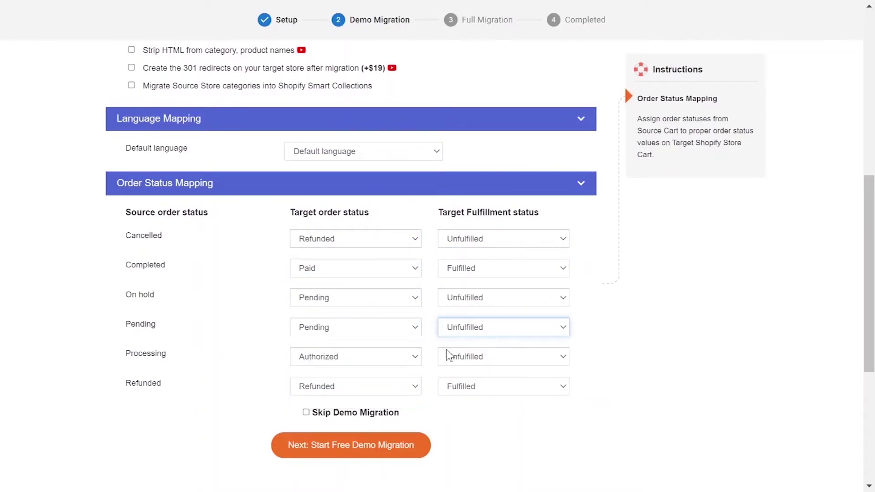
pyautogui.click(396, 356)
# - Set Processing orders to Partially Fulfilled, keep Refunded as Fulfilled, and tick Skip Demo Migration
pyautogui.click(396, 370)
pyautogui.click(501, 358)
pyautogui.click(477, 391)
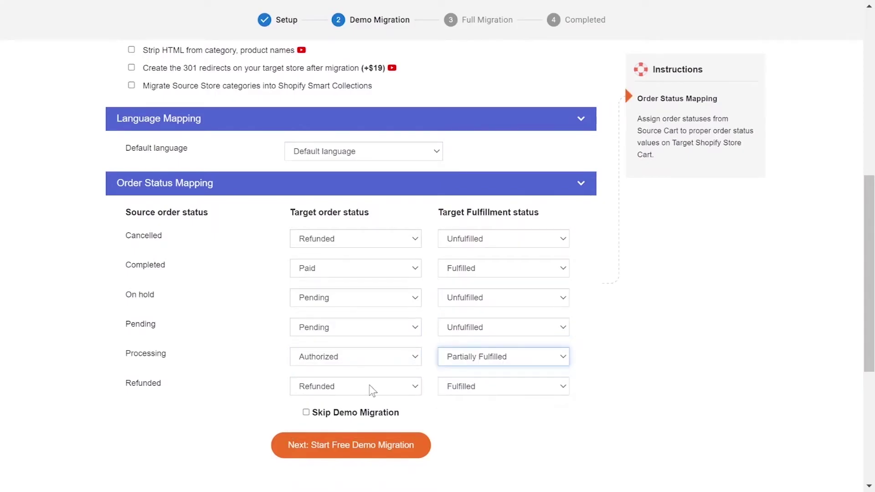
pyautogui.click(501, 386)
pyautogui.click(463, 430)
pyautogui.scroll(-2, 466, 426)
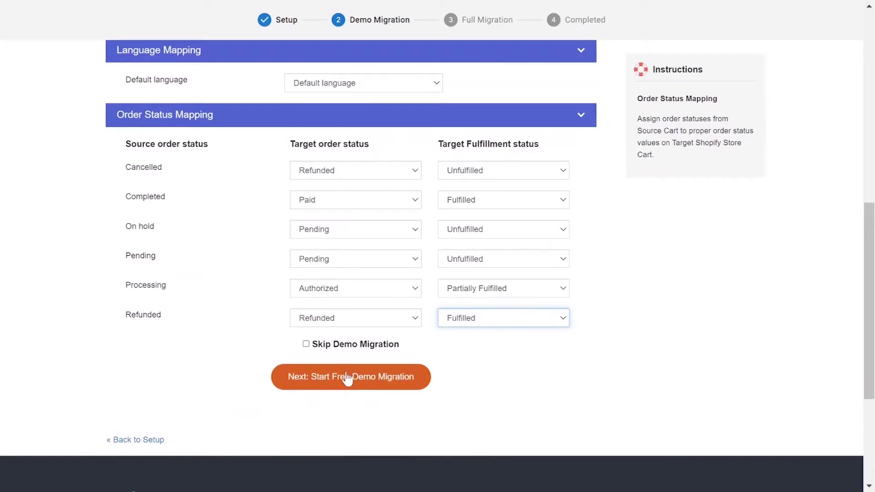
pyautogui.click(305, 344)
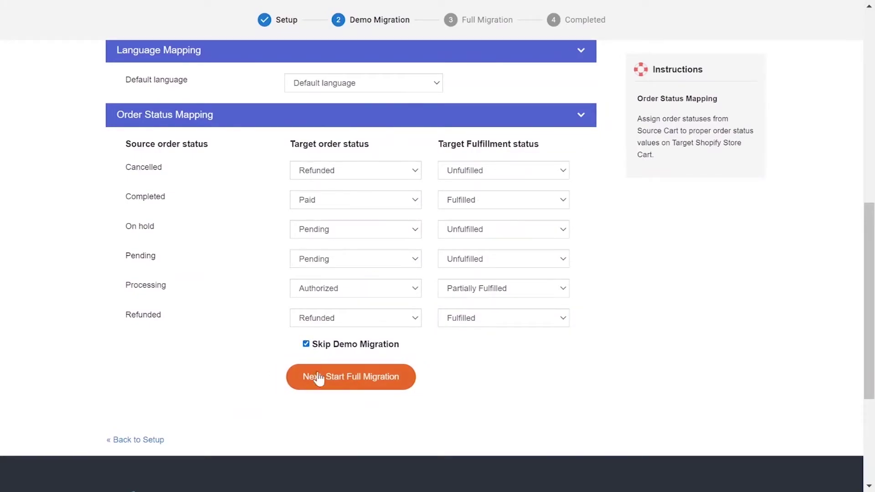
# - Start the full Shopify to BigCommerce migration and let it run until the Completed page appears
pyautogui.click(326, 388)
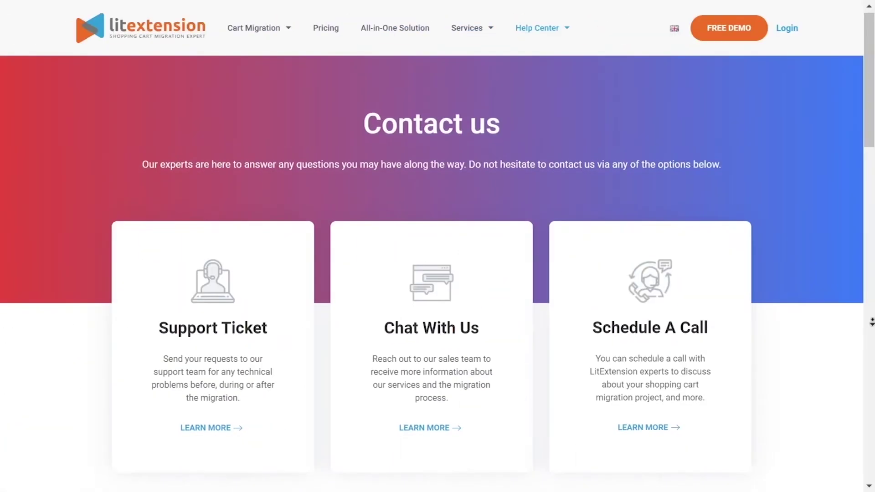
# - Scroll down the Contact us page to the empty contact form and Submit Now button
pyautogui.scroll(-3, 871, 331)
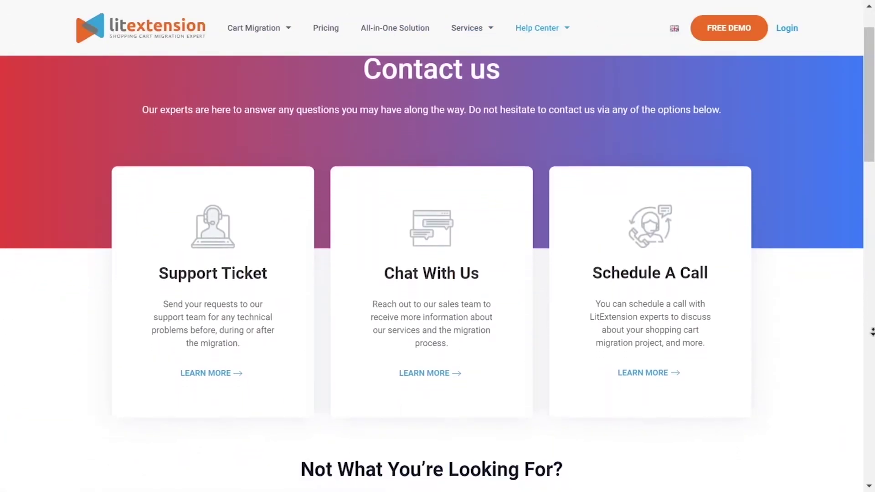
pyautogui.scroll(-5, 871, 331)
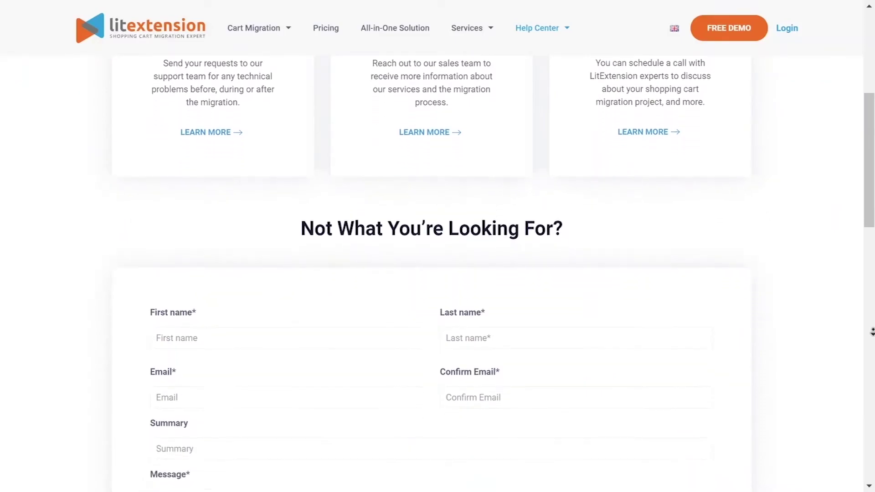
pyautogui.scroll(-5, 871, 332)
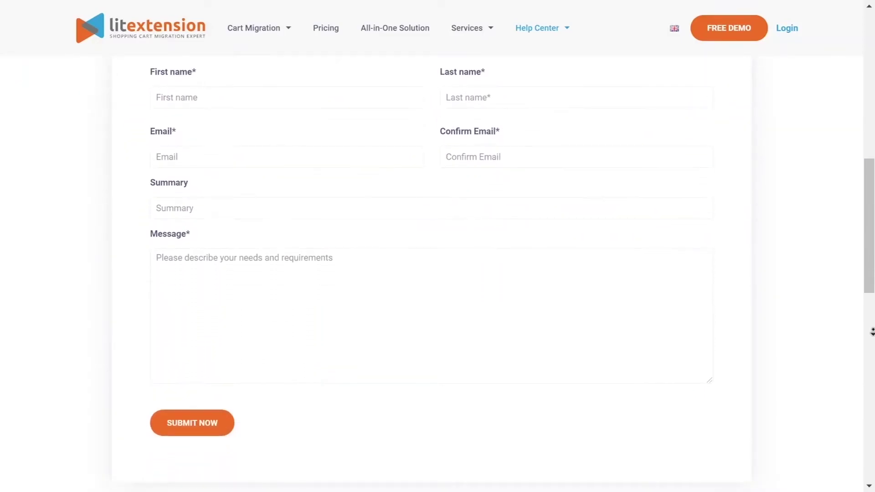